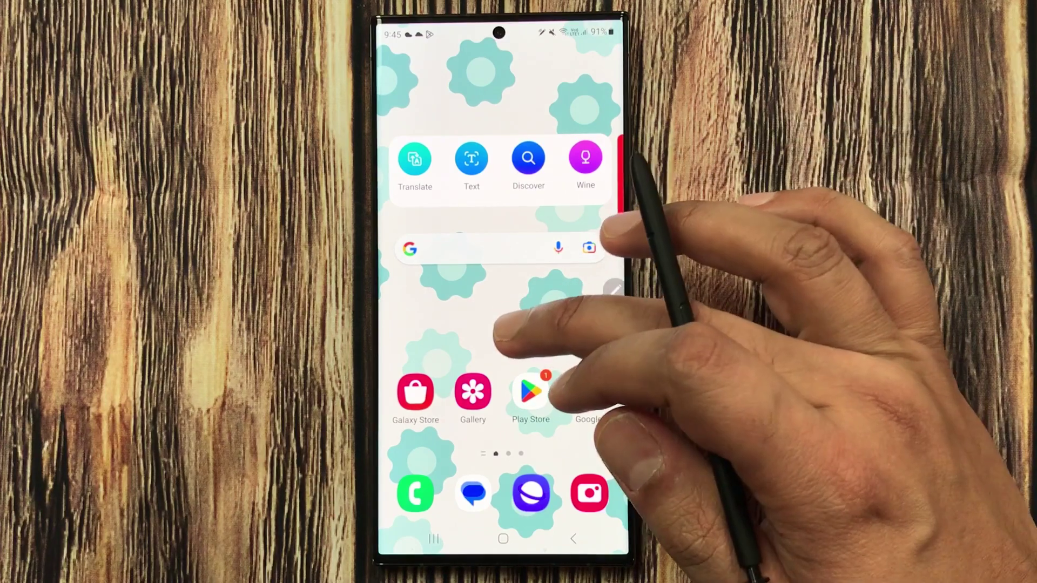
Step: Swipe up into the app drawer and start an app search
{"action": "left_click_drag", "start_coordinate": [559, 364], "coordinate": [559, 227]}
{"action": "left_click_drag", "start_coordinate": [592, 275], "coordinate": [615, 422]}
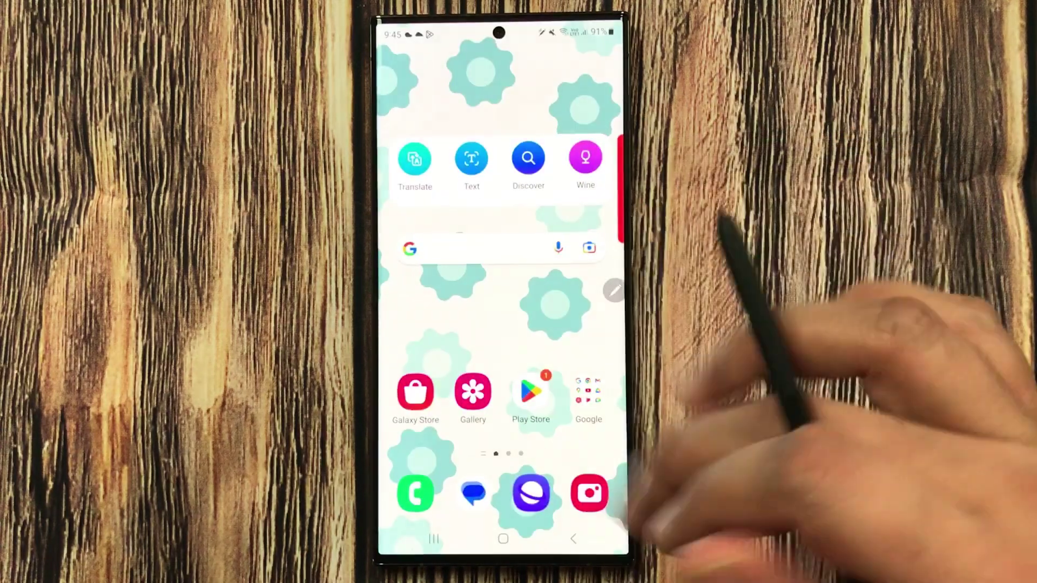
{"action": "left_click_drag", "start_coordinate": [535, 326], "coordinate": [599, 235]}
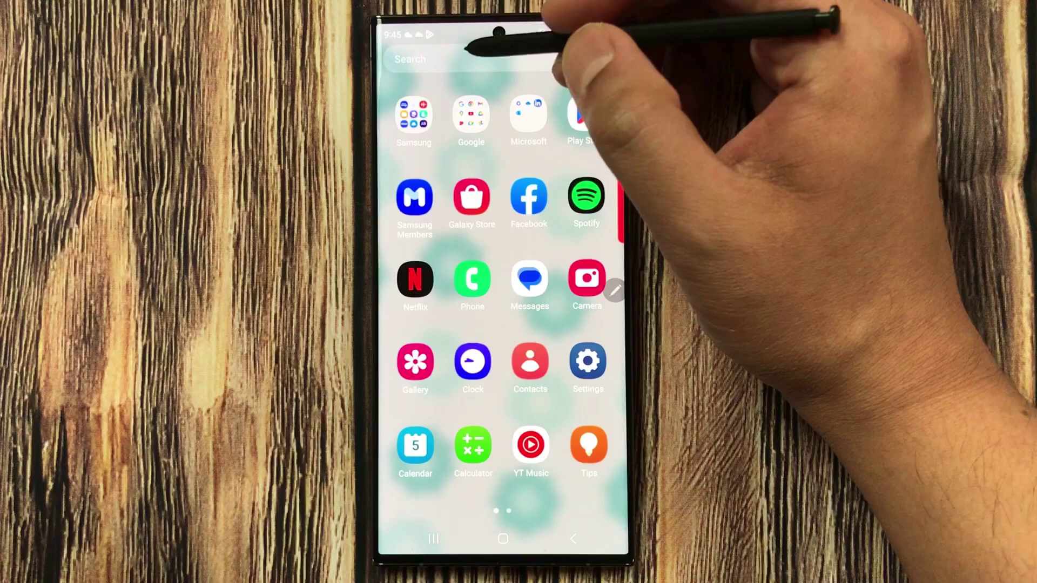
{"action": "left_click", "coordinate": [474, 55]}
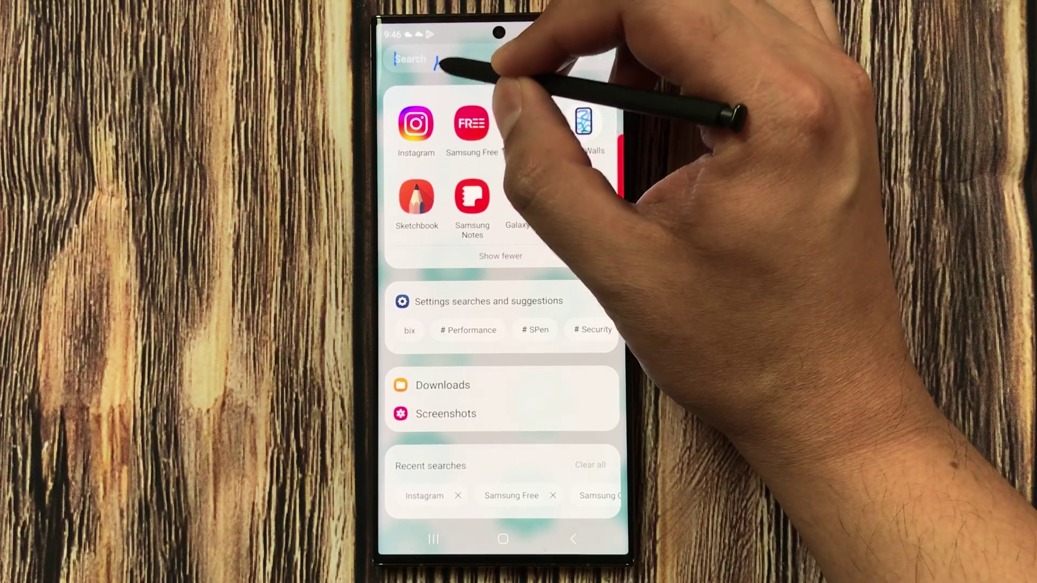
{"action": "type", "text": "Not"}
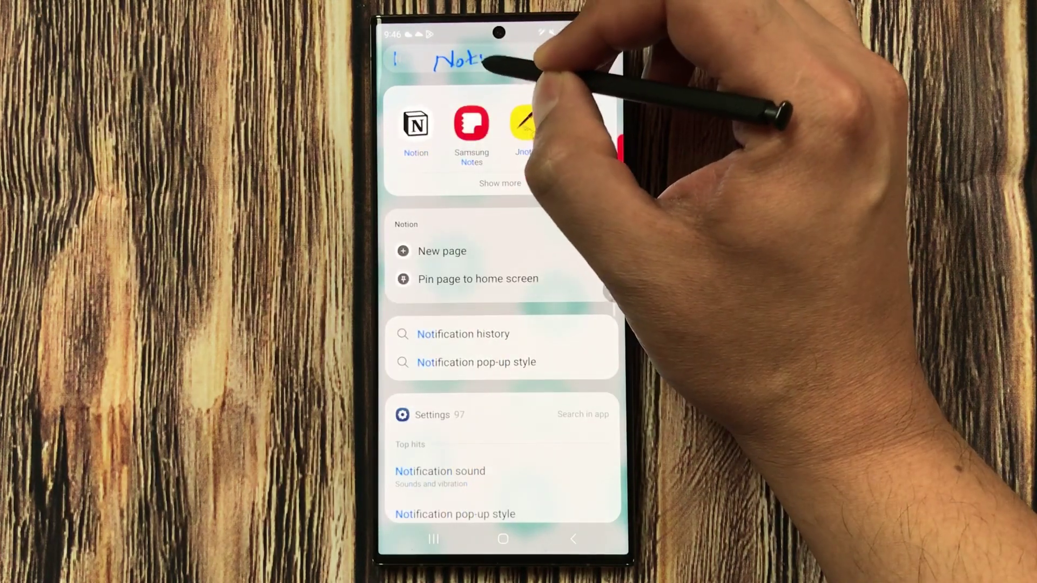
{"action": "type", "text": "es"}
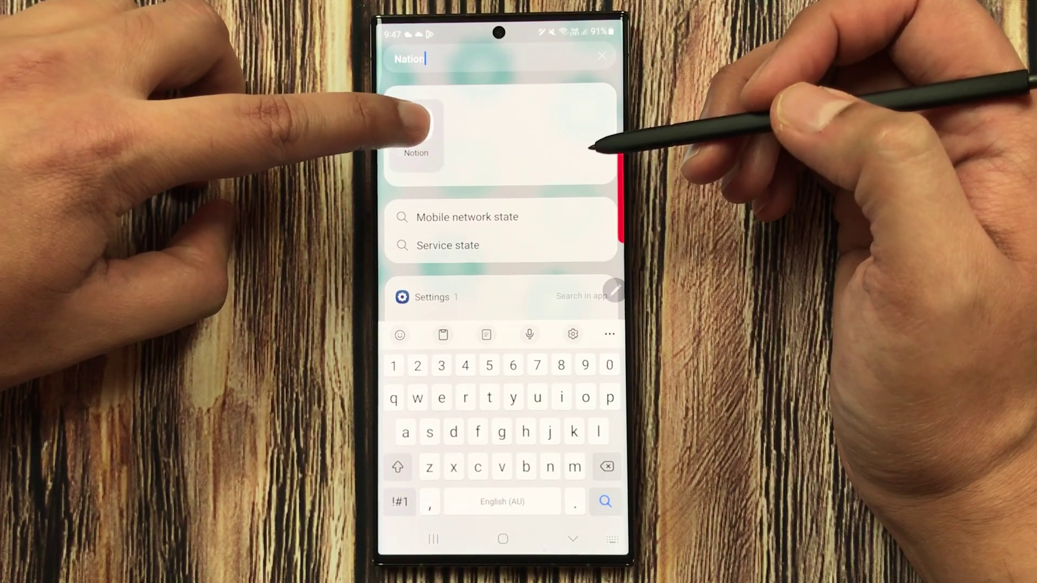
Step: Locate the Notion search result in the app drawer via its long-press menu
{"action": "left_click", "coordinate": [416, 124]}
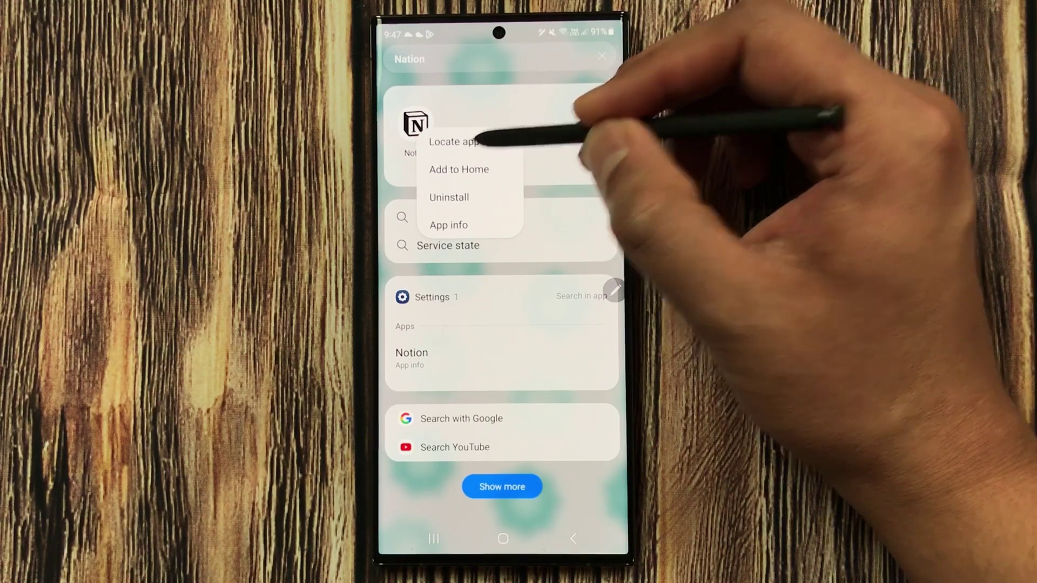
{"action": "left_click", "coordinate": [478, 139]}
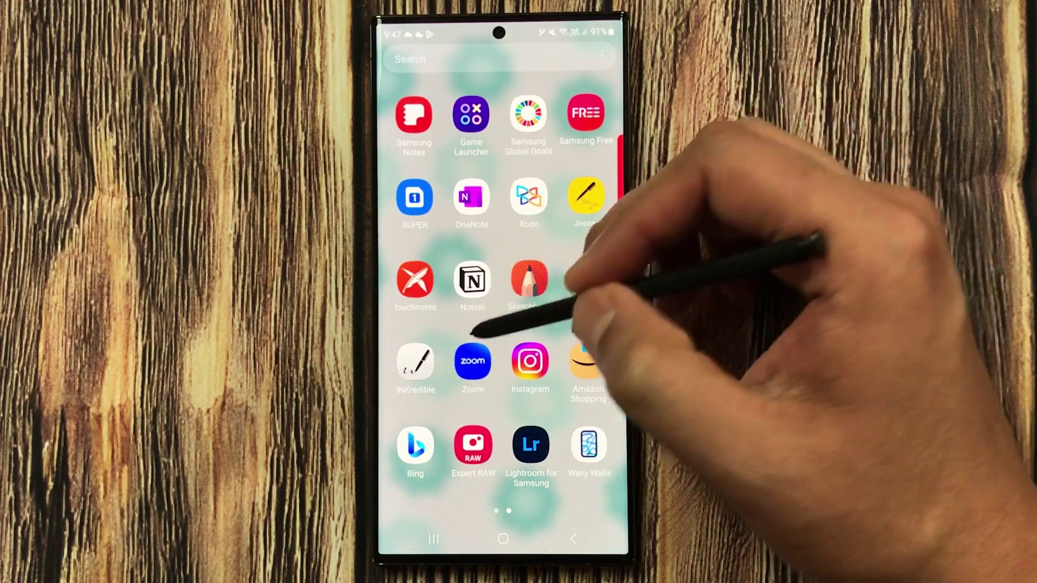
{"action": "mouse_move", "coordinate": [493, 291]}
{"action": "left_mouse_down"}
{"action": "mouse_move", "coordinate": [613, 289]}
{"action": "mouse_move", "coordinate": [523, 284]}
{"action": "left_mouse_up"}
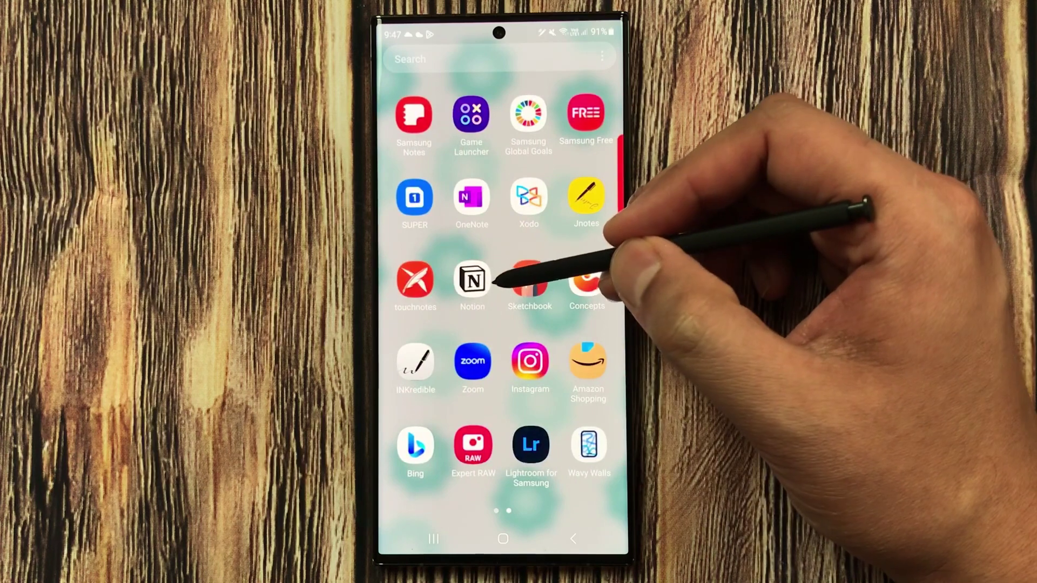